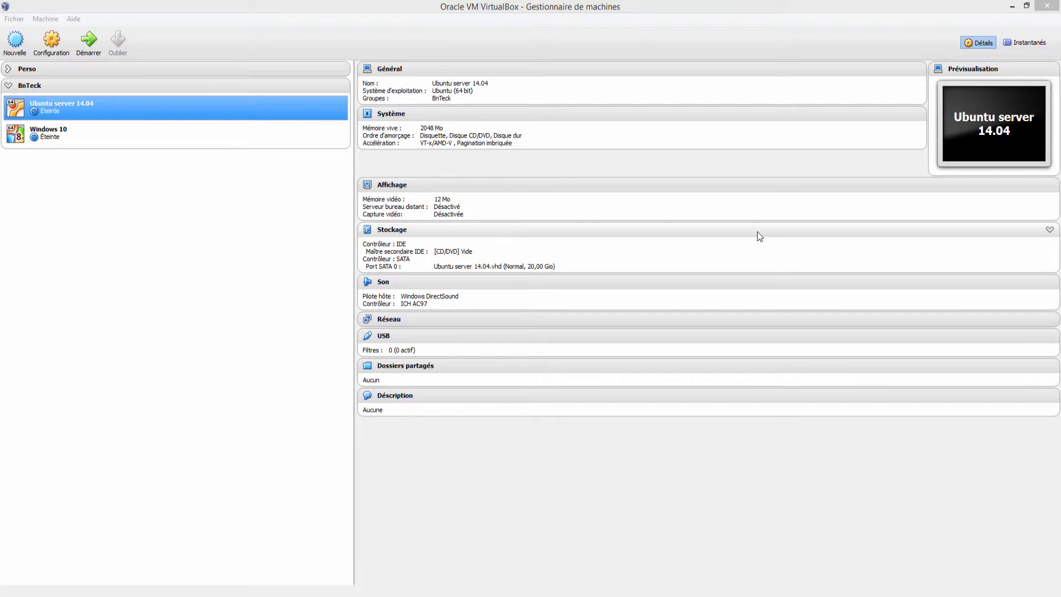
Step: Start a new virtual machine named Windows Server 2012 R2, with Microsoft Windows as type and Windows 2012 (64 bit) as version
left_click(150, 203)
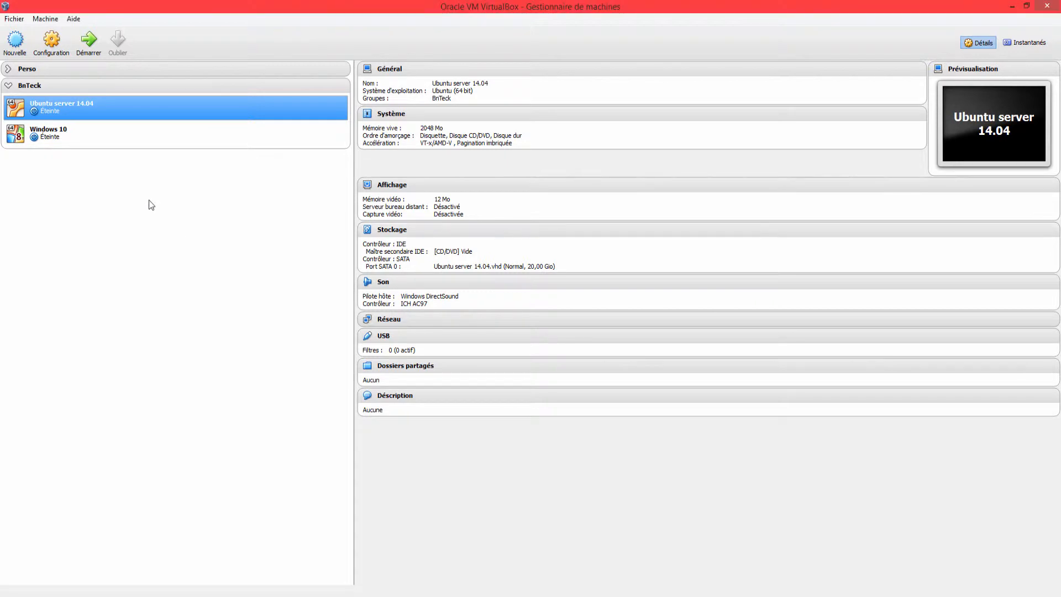
left_click(13, 36)
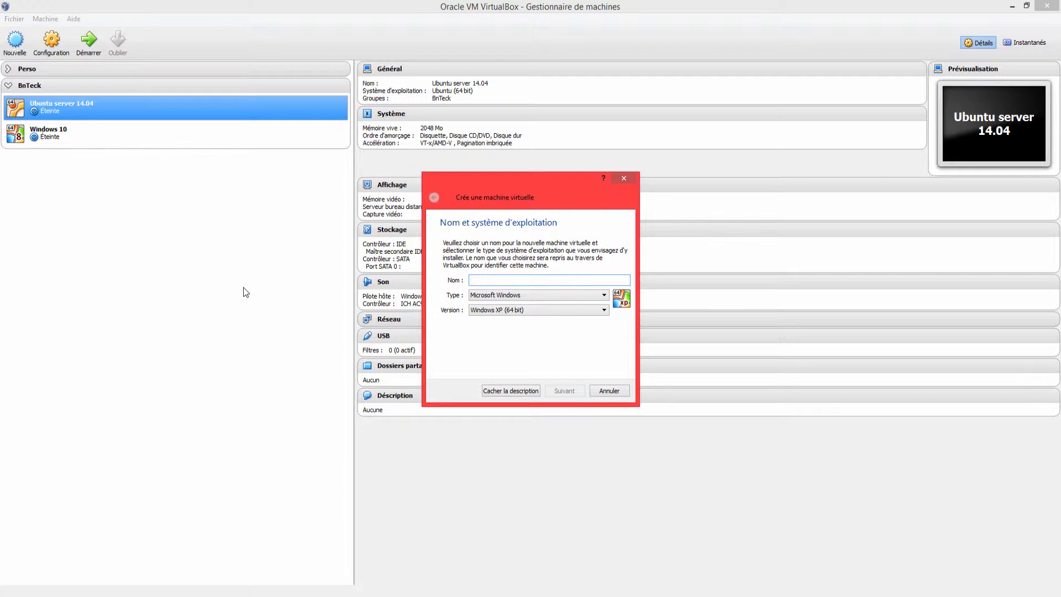
type("Windows Server 201")
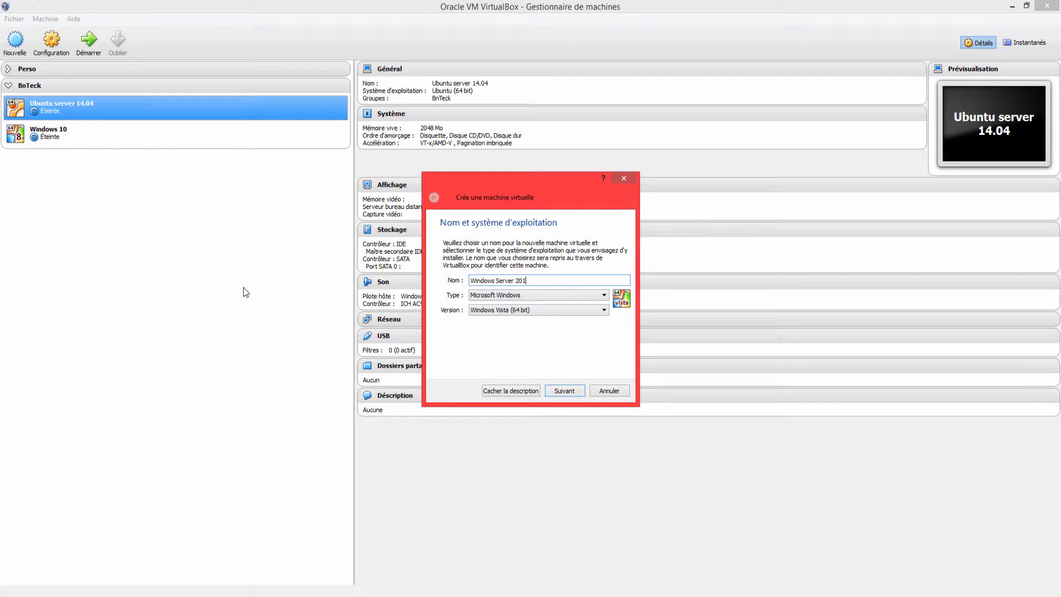
type("2 R2")
left_click(520, 311)
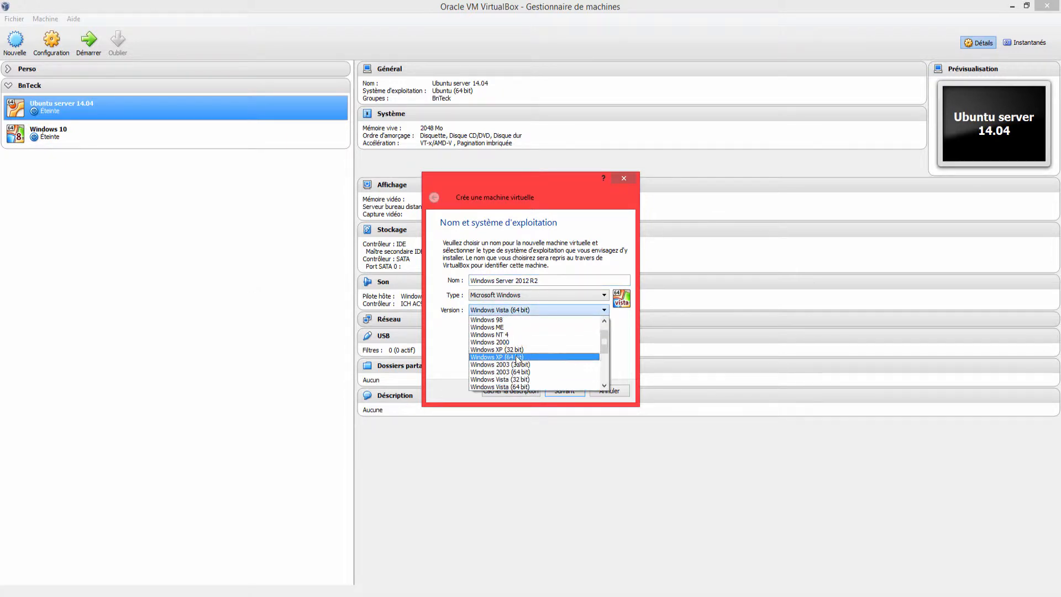
scroll(515, 375, "down", 2)
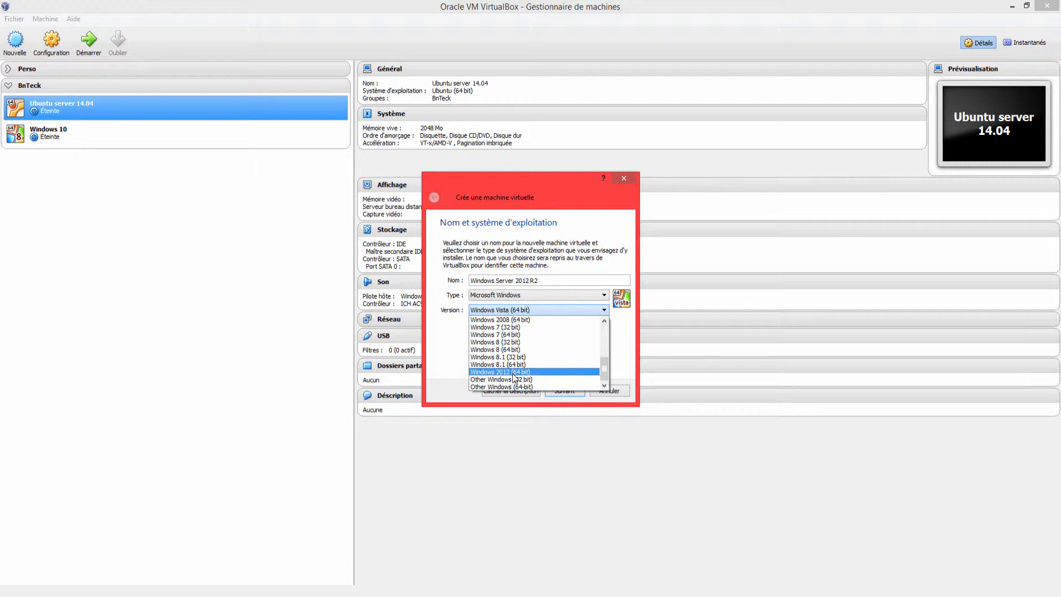
left_click(517, 373)
left_click(562, 392)
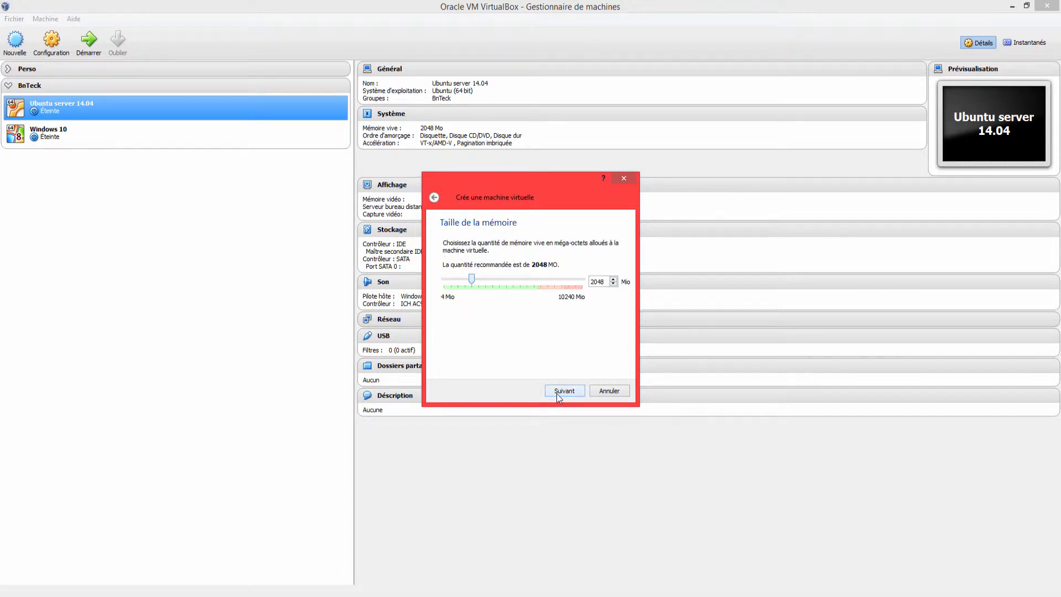
Step: Allocate 4048 MB of memory to the new virtual machine
double_click(601, 285)
type("4048")
left_click(564, 389)
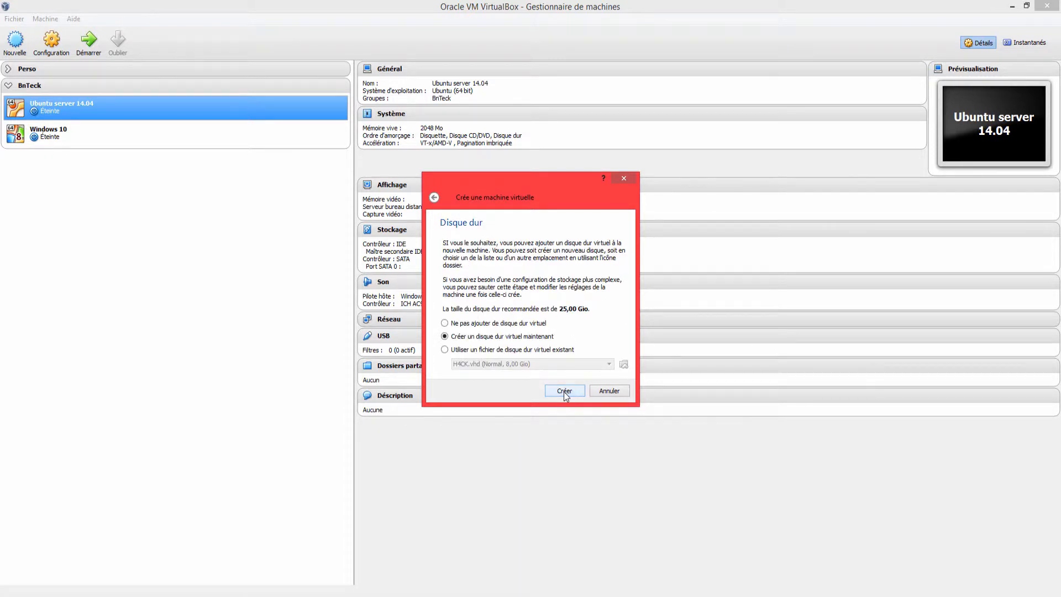
Step: Create a new VDI virtual hard disk of 35 GB for the virtual machine, keeping the suggested file name
left_click(563, 392)
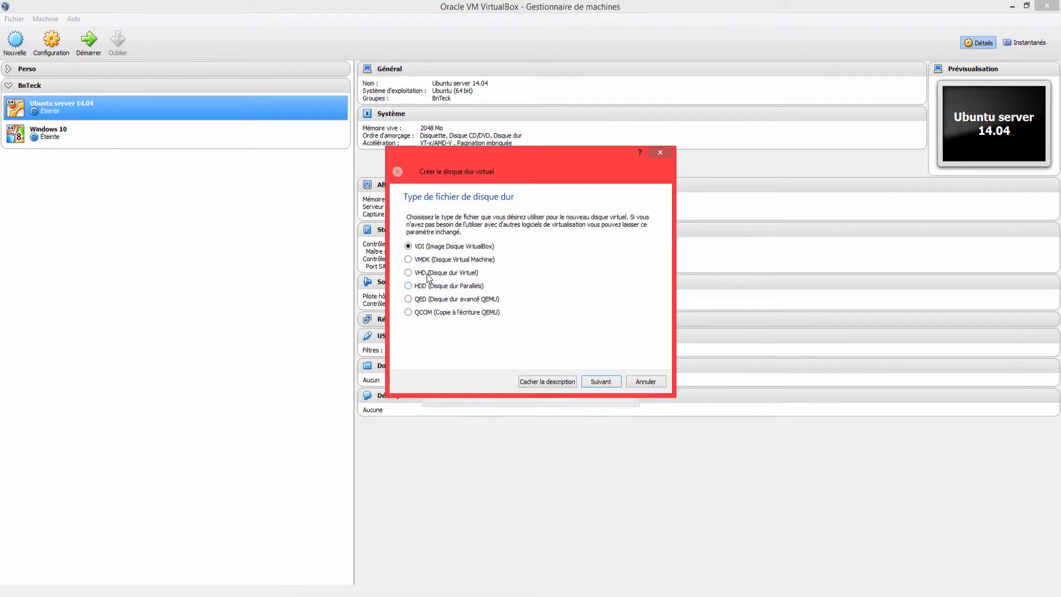
left_click(605, 383)
left_click(600, 382)
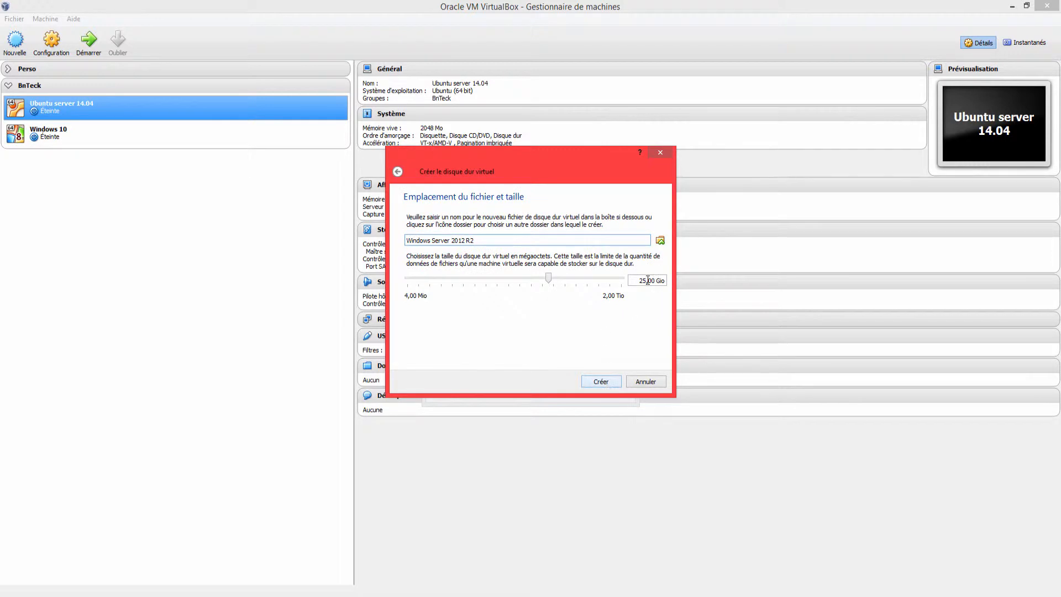
left_click_drag(646, 280, 636, 280)
type("3")
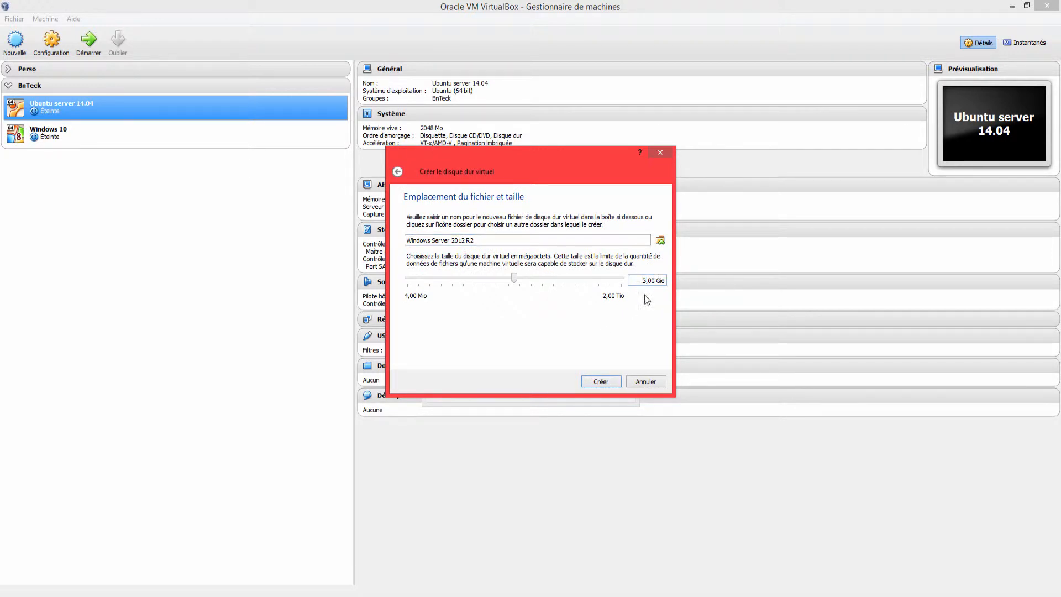
left_click(605, 380)
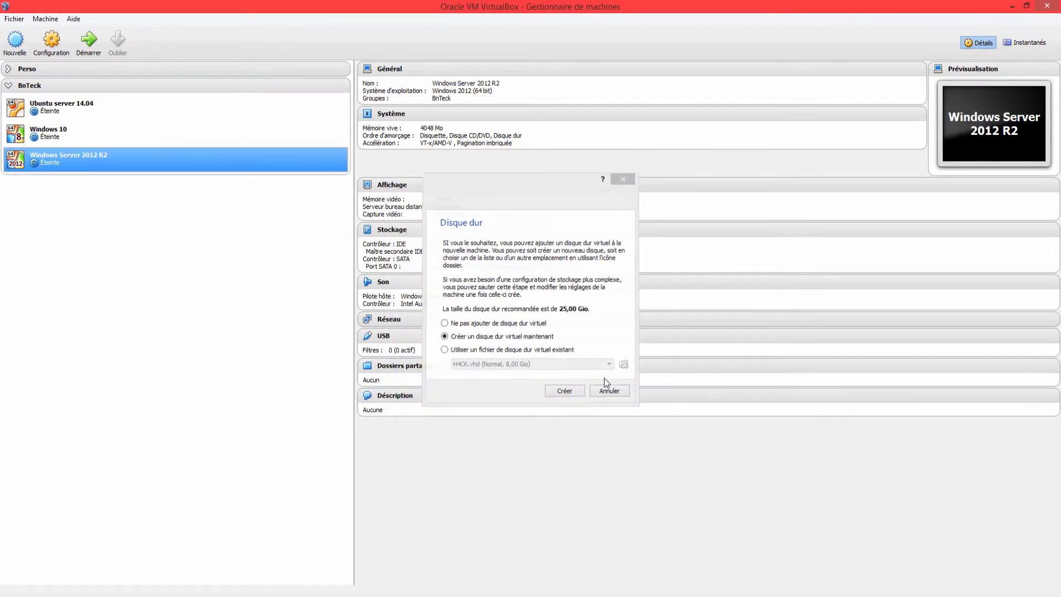
Step: Start the Windows Server 2012 R2 machine from the image fr_windows_server_2012_r2_x64_dvd.iso and maximize its window
left_click(92, 44)
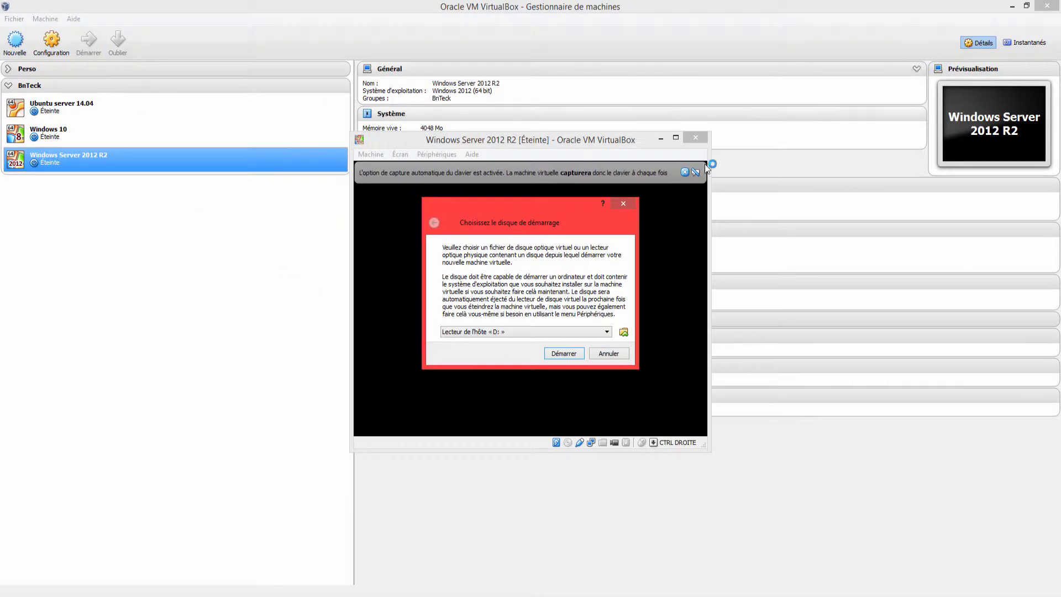
left_click(622, 331)
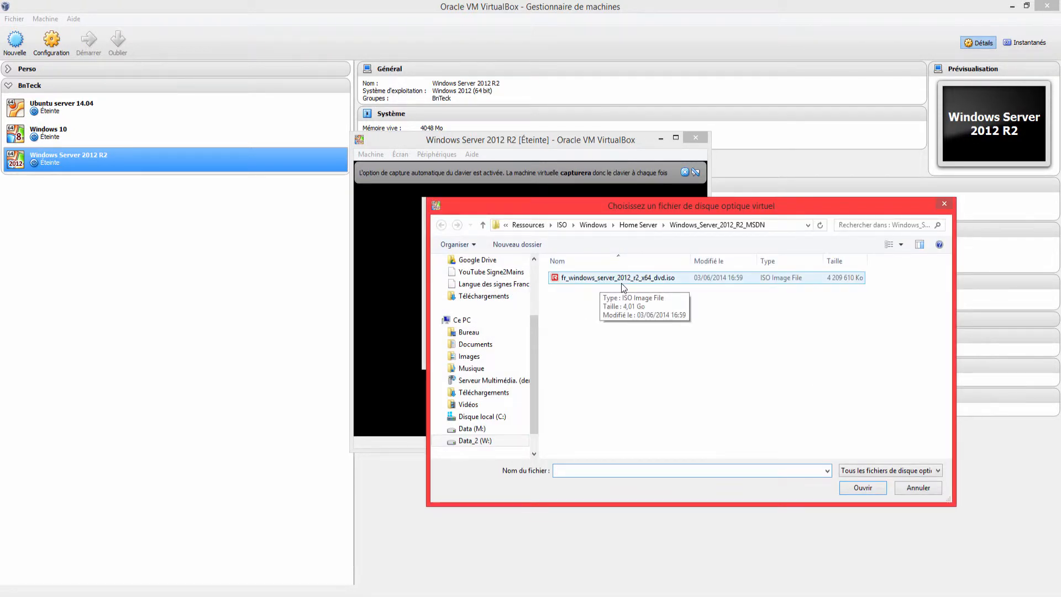
double_click(638, 277)
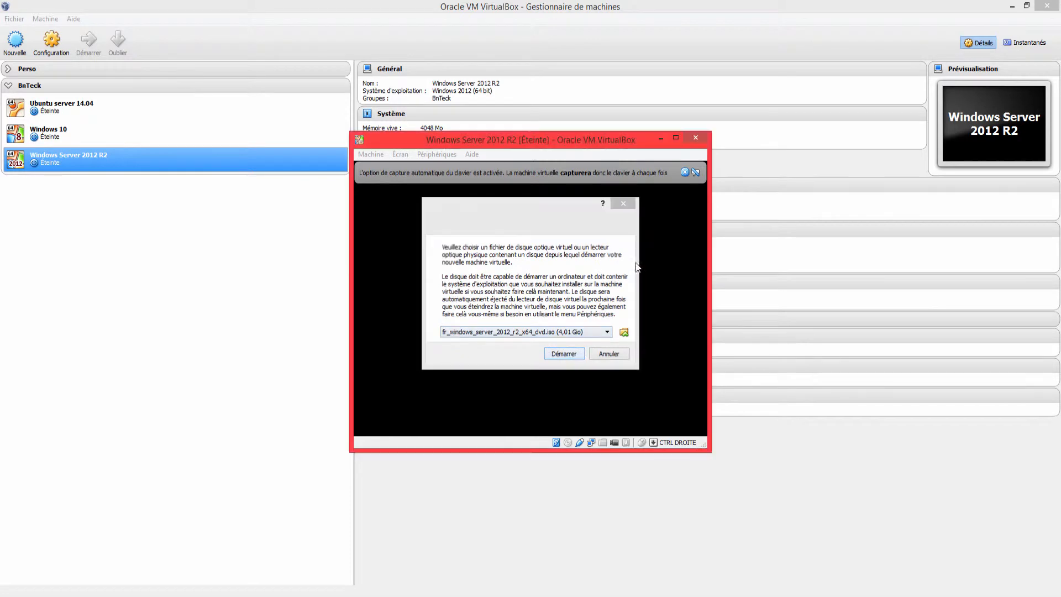
left_click(497, 420)
left_click(675, 138)
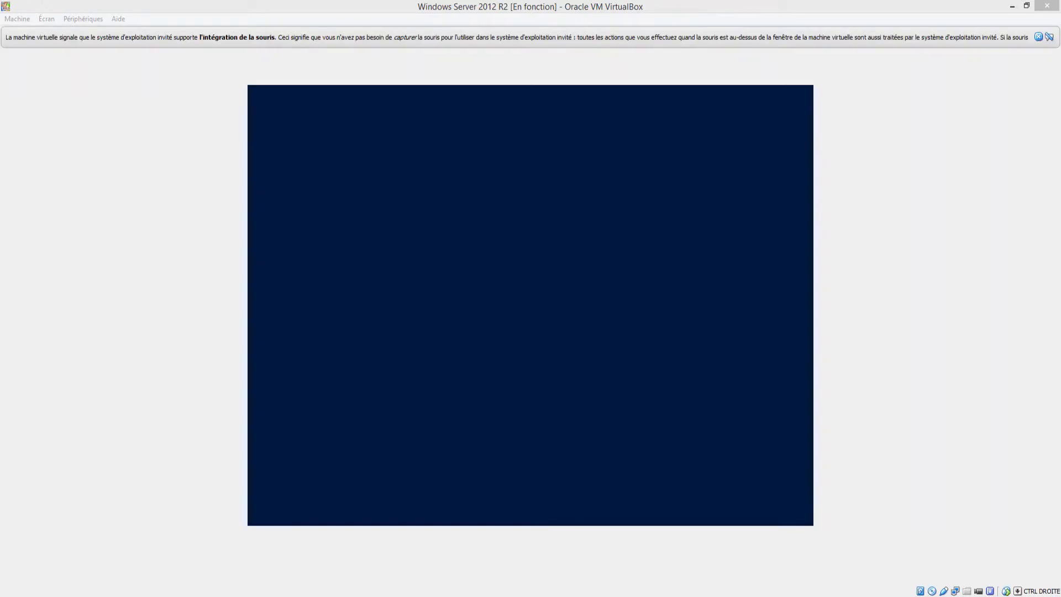
Step: Accept the French language, format and keyboard settings, start the Windows installation and dismiss the mouse integration notice
left_click(616, 271)
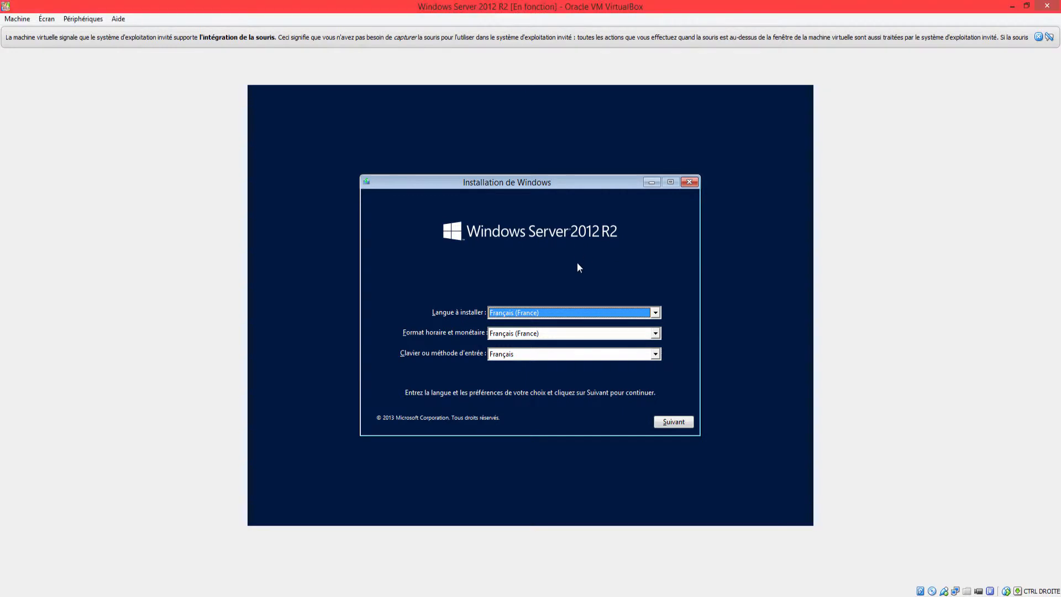
left_click(681, 426)
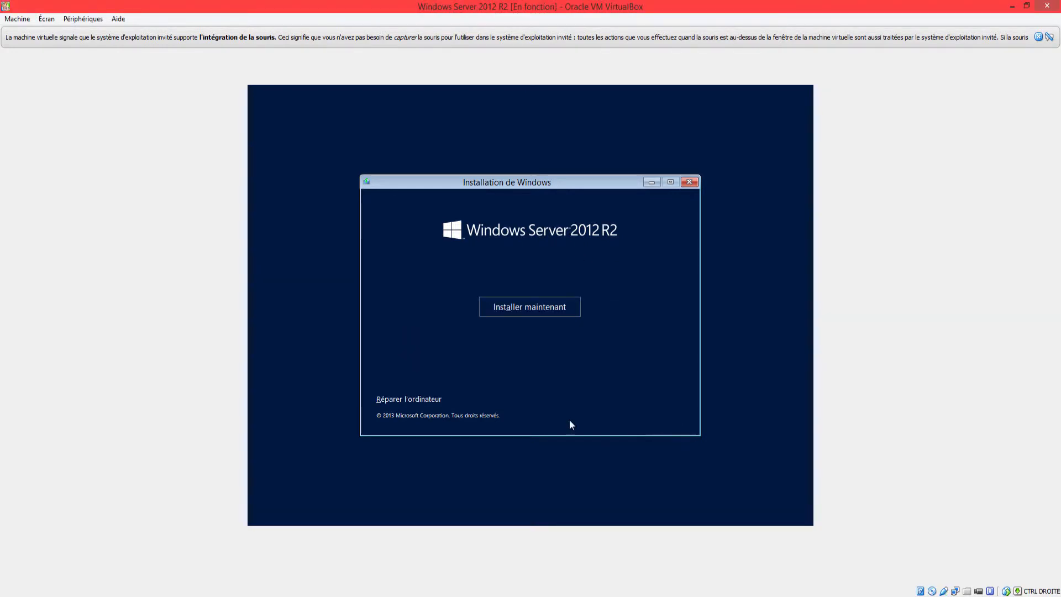
left_click(507, 305)
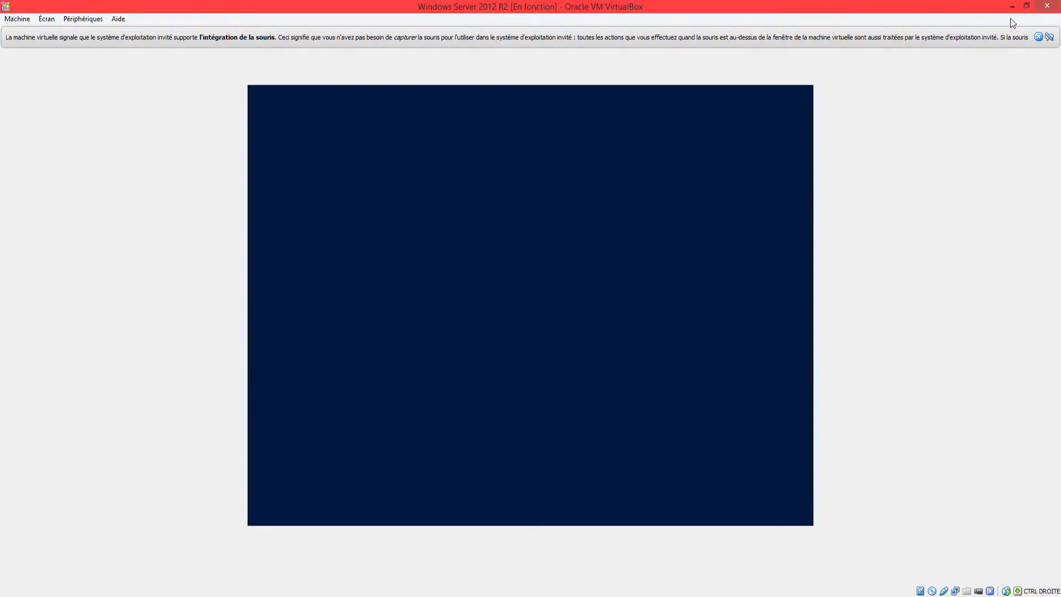
left_click(1039, 37)
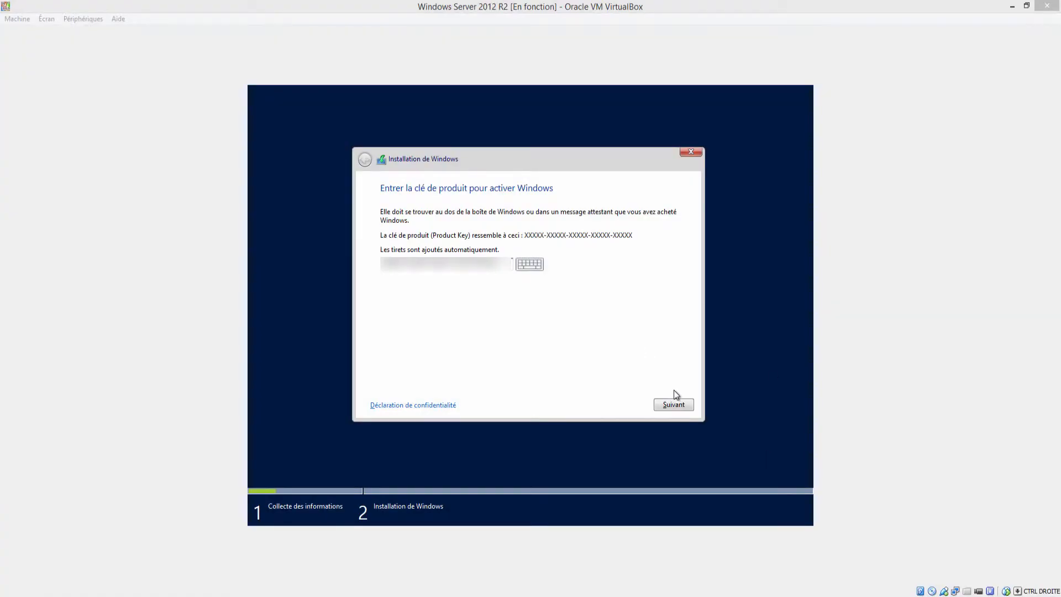
Step: Confirm the product key and choose the Windows Server 2012 R2 Standard edition with a graphical user interface
left_click(673, 404)
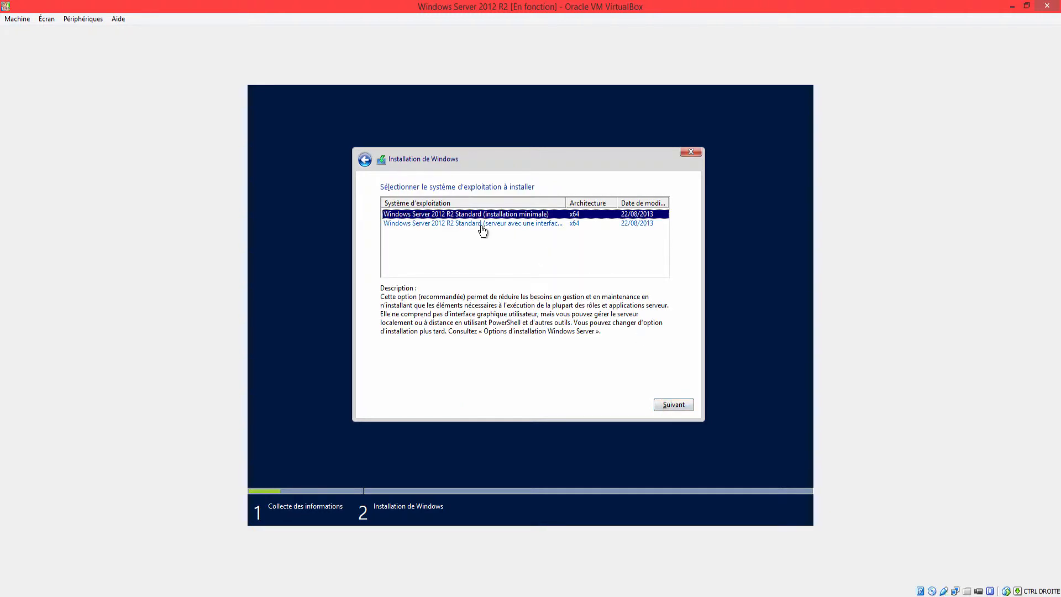
left_click(483, 228)
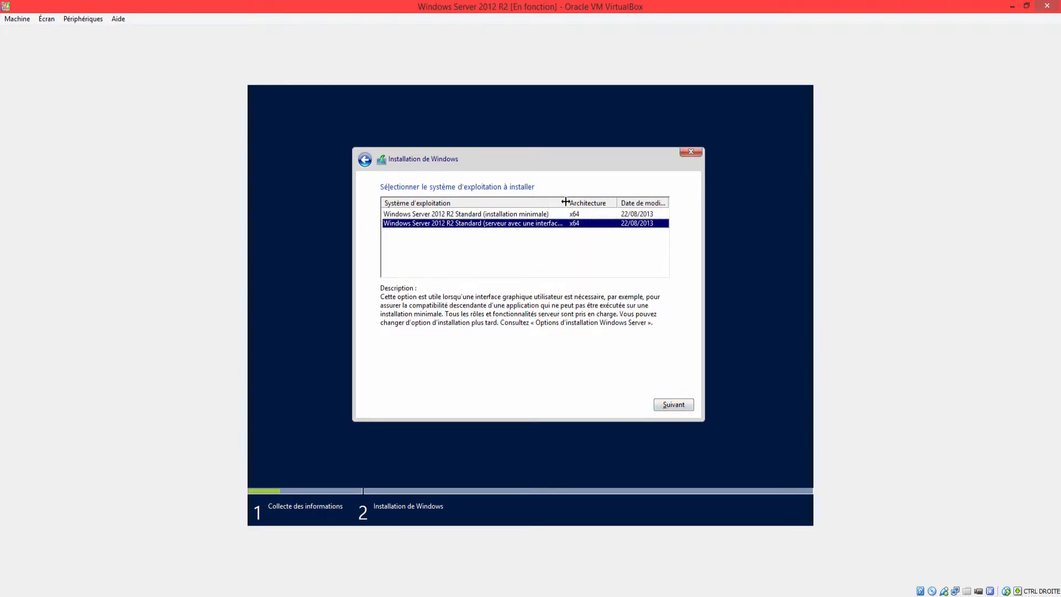
left_click_drag(565, 201, 589, 202)
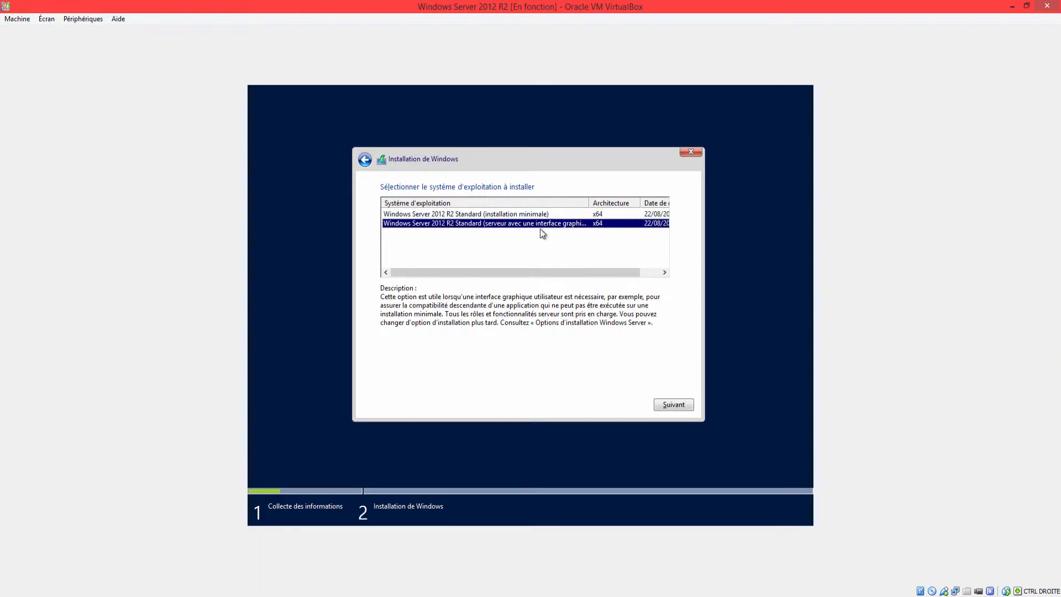
left_click_drag(589, 198, 613, 198)
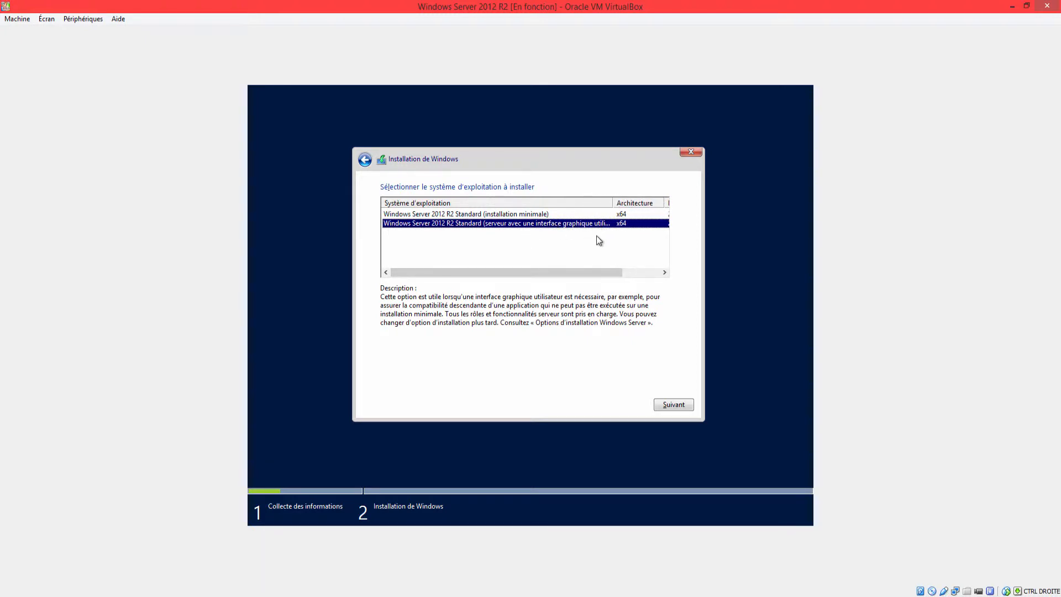
left_click(674, 404)
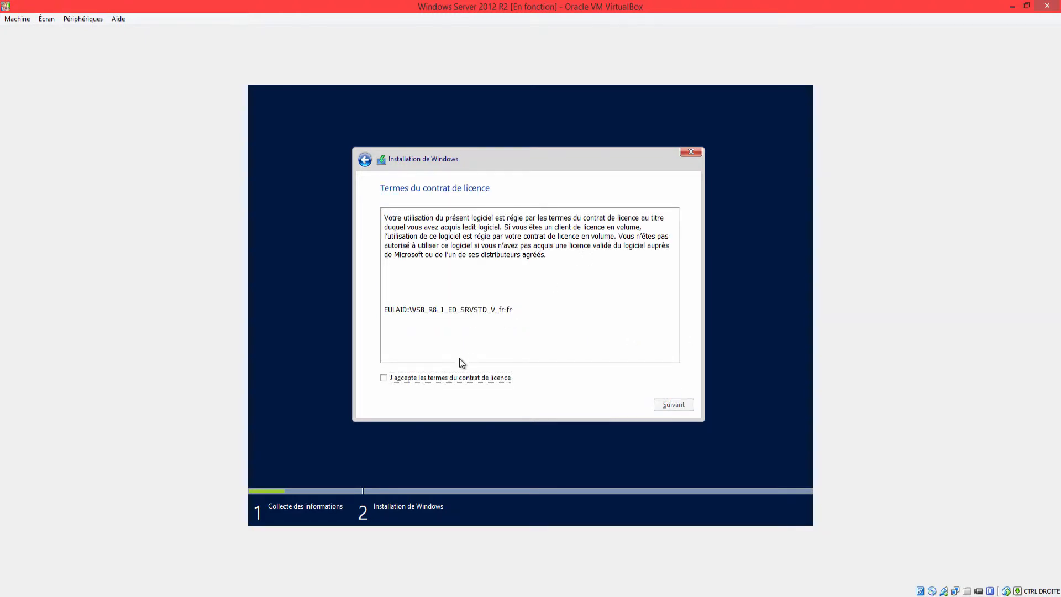
Step: Accept the licence terms and install Windows on the unallocated space of drive 0
left_click(458, 376)
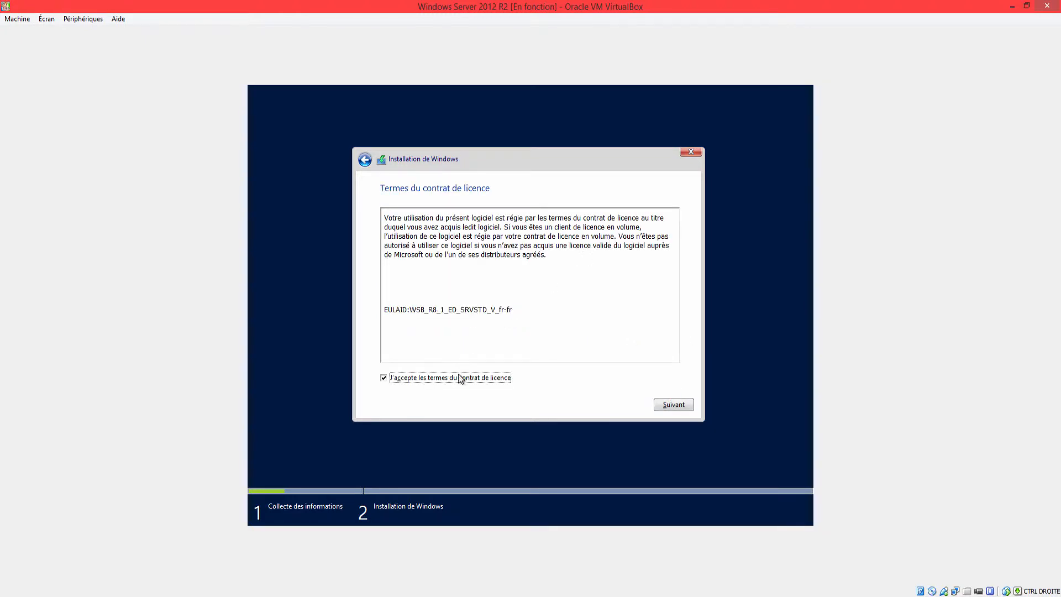
left_click(674, 405)
left_click(530, 289)
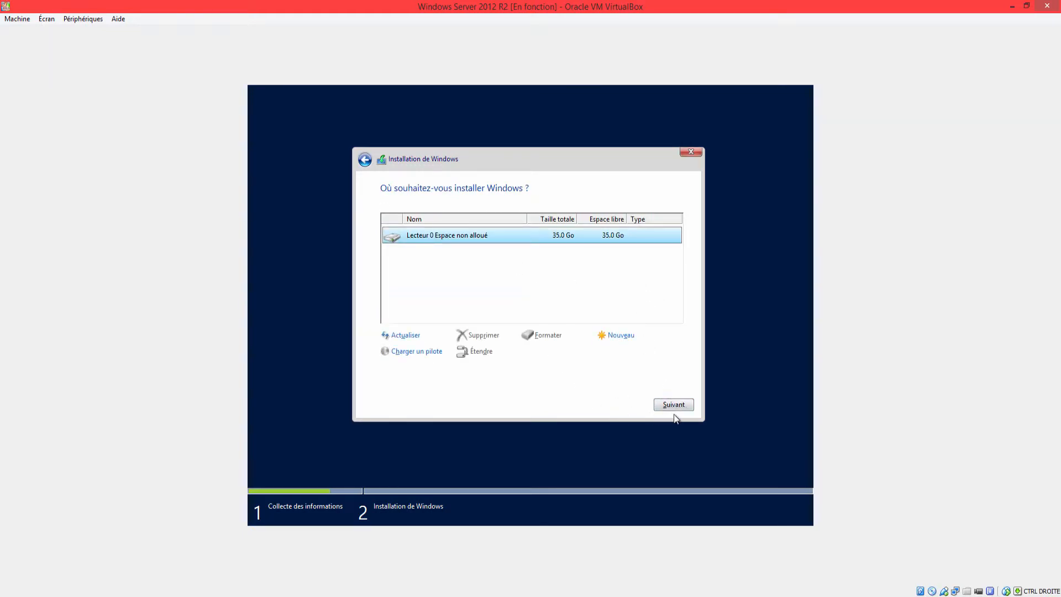
left_click(686, 403)
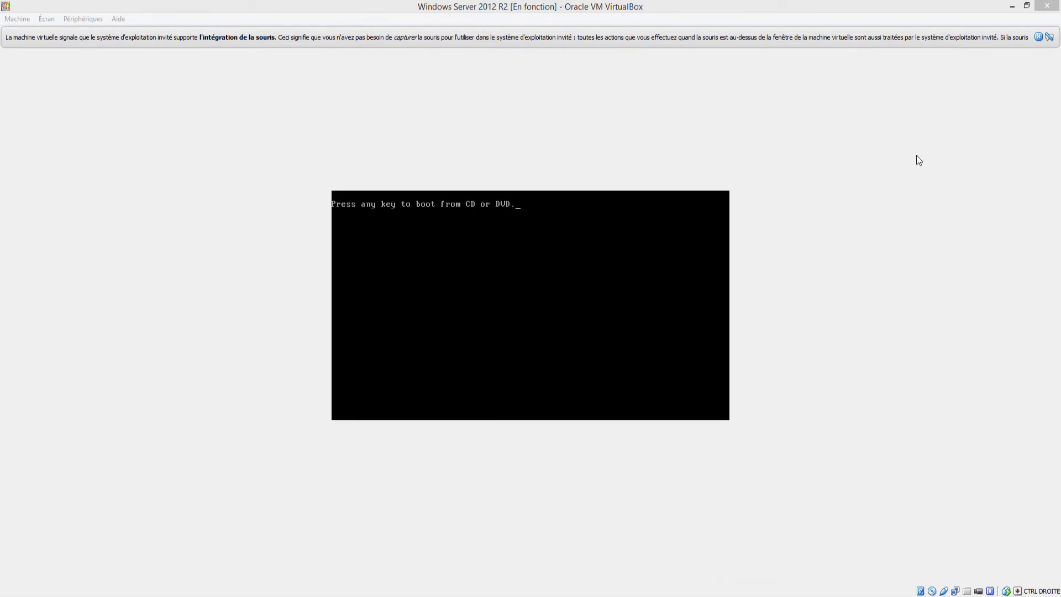
left_click(1038, 38)
left_click(1038, 37)
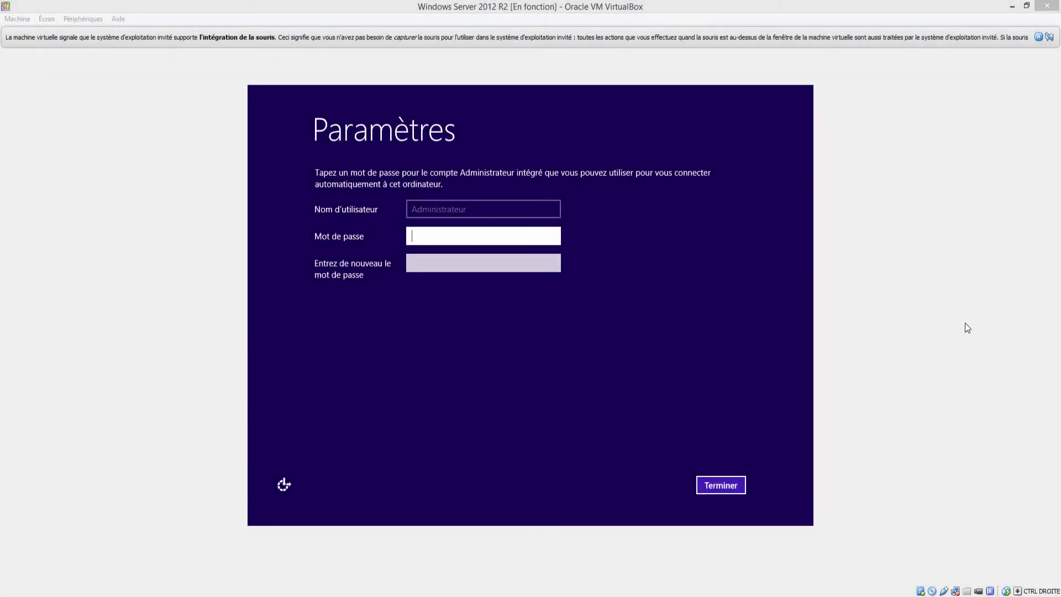
Step: Try to set the built-in Administrateur account's password by entering it in the password and confirmation fields
left_click(442, 234)
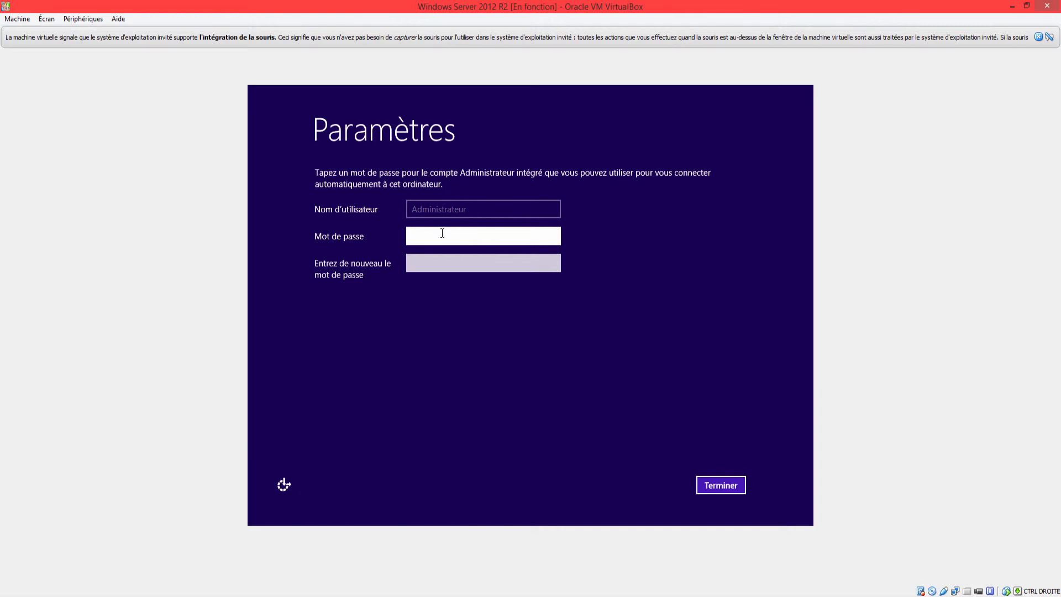
type("••••••••••")
key("Tab")
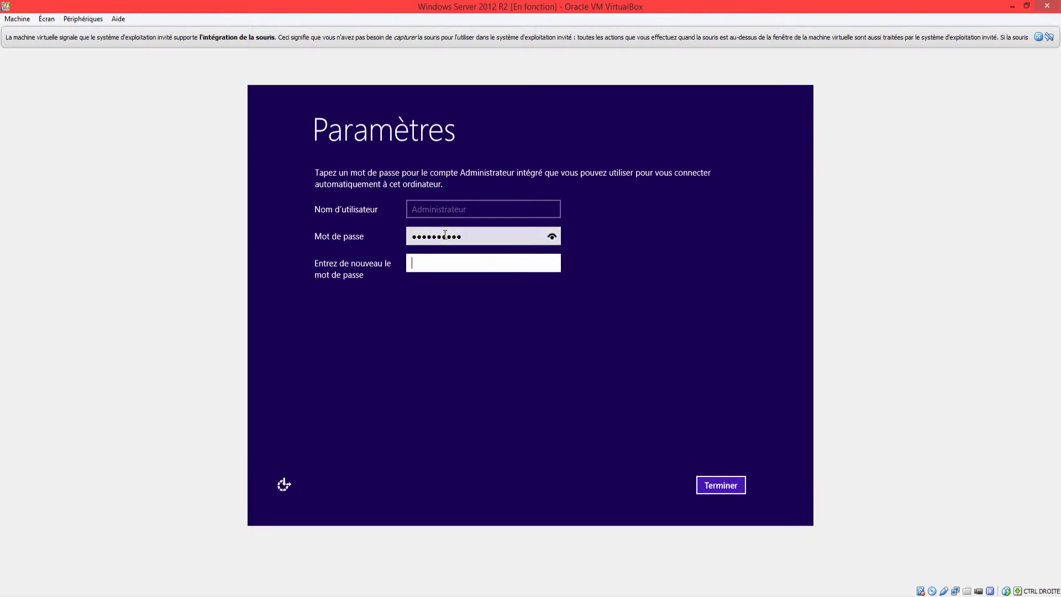
type("••••••••••")
left_click(729, 485)
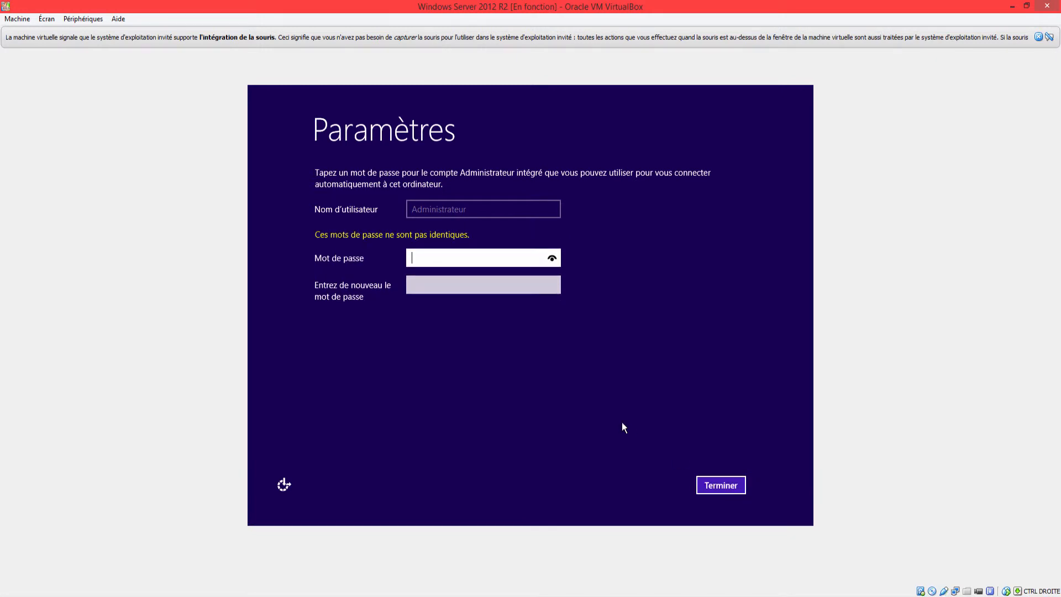
Step: Enter the Administrateur account's password again with a matching confirmation and finish the settings
type("••••••••••")
key("Tab")
type("•••••••••")
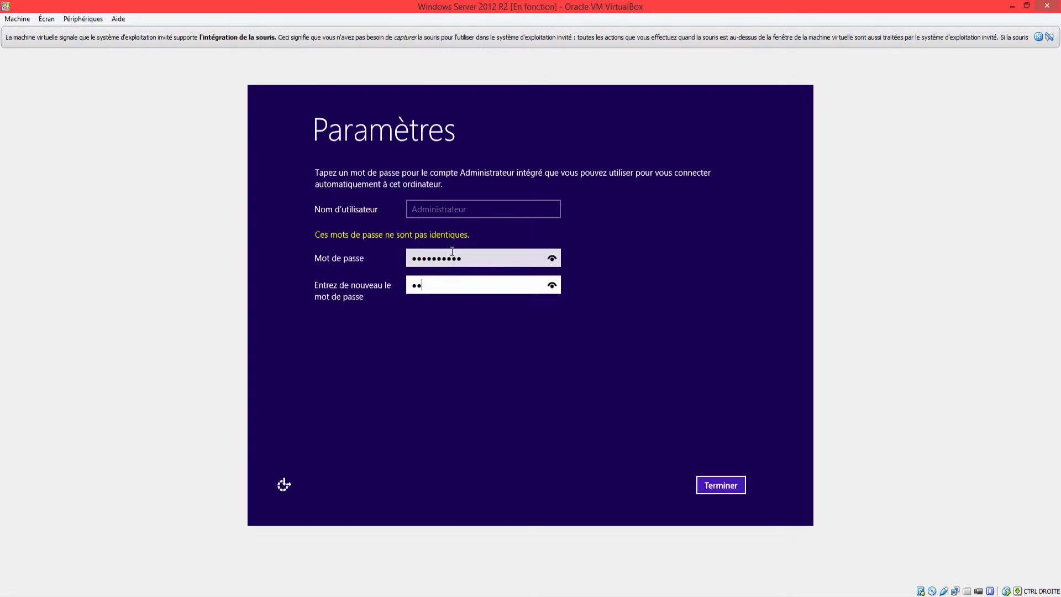
key("ctrl+a")
type("••••••••••")
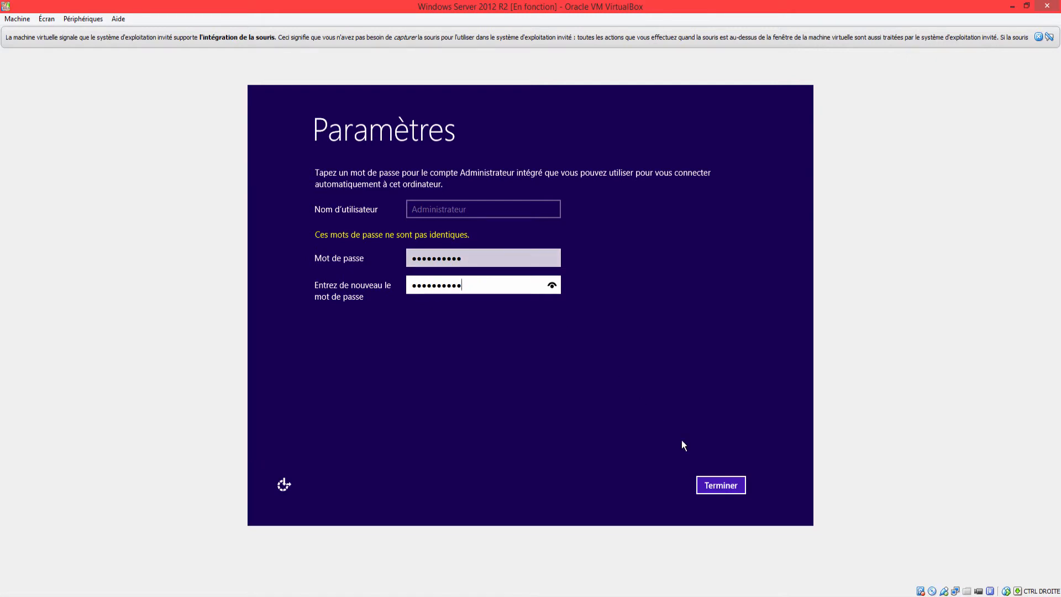
left_click(728, 491)
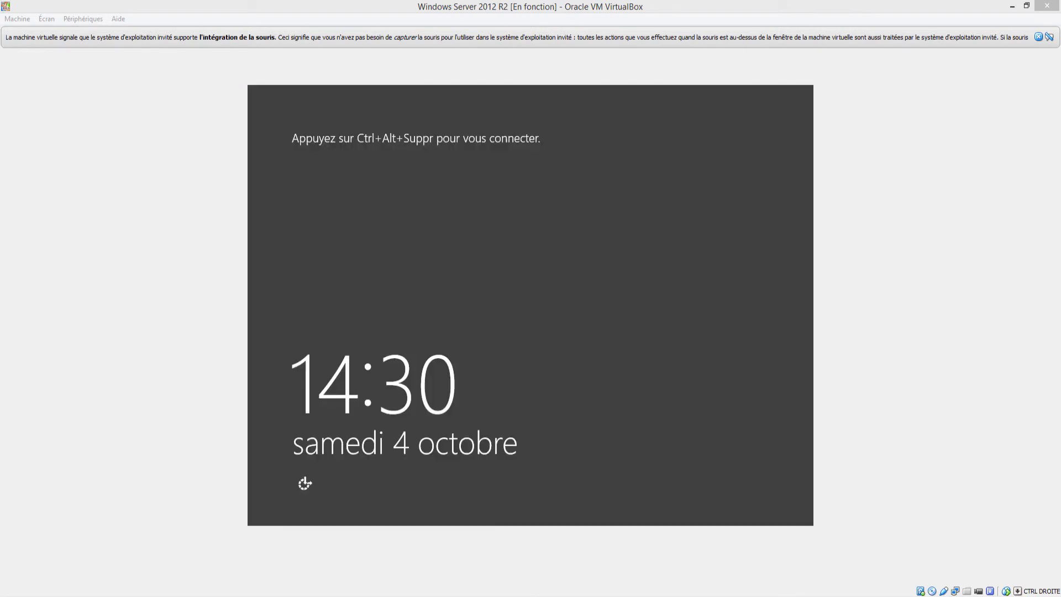
Step: Send the Ctrl-Alt-Suppr sequence to the virtual machine and sign in as Administrateur with the account password
left_click(611, 304)
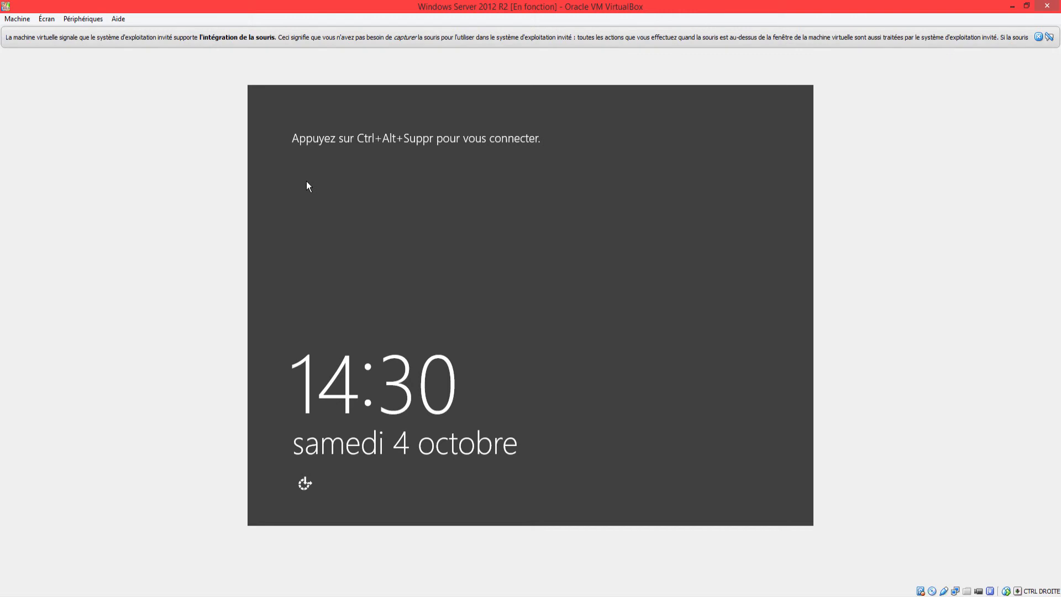
left_click(17, 19)
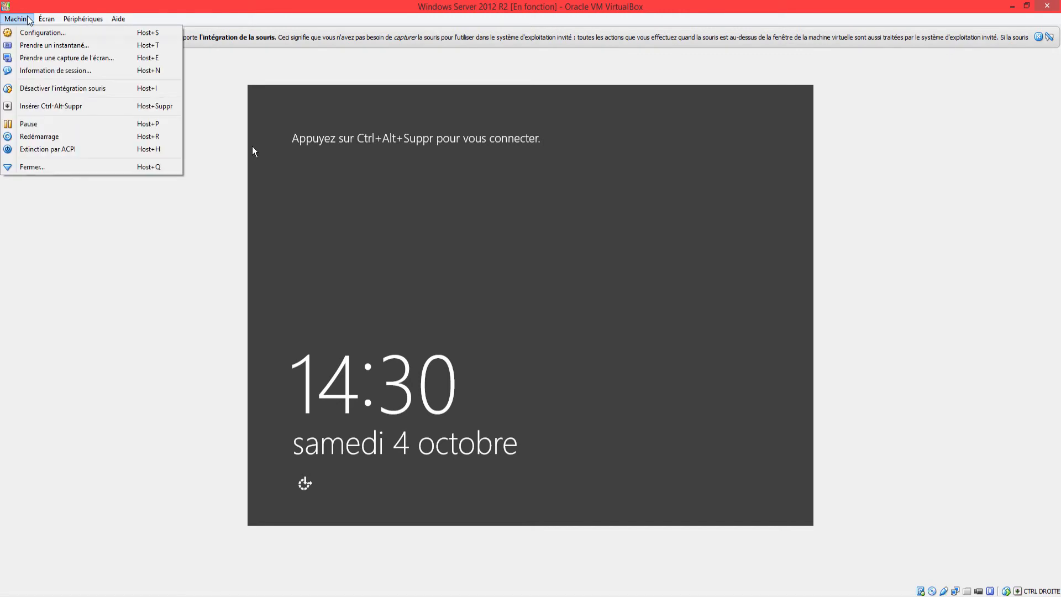
left_click(64, 106)
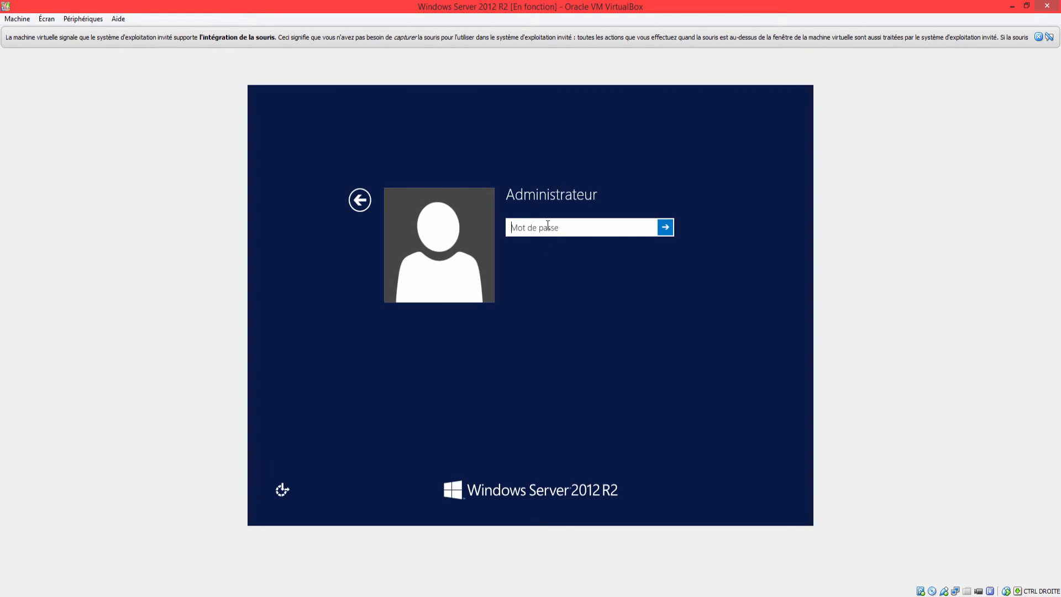
type("**********")
left_click(666, 227)
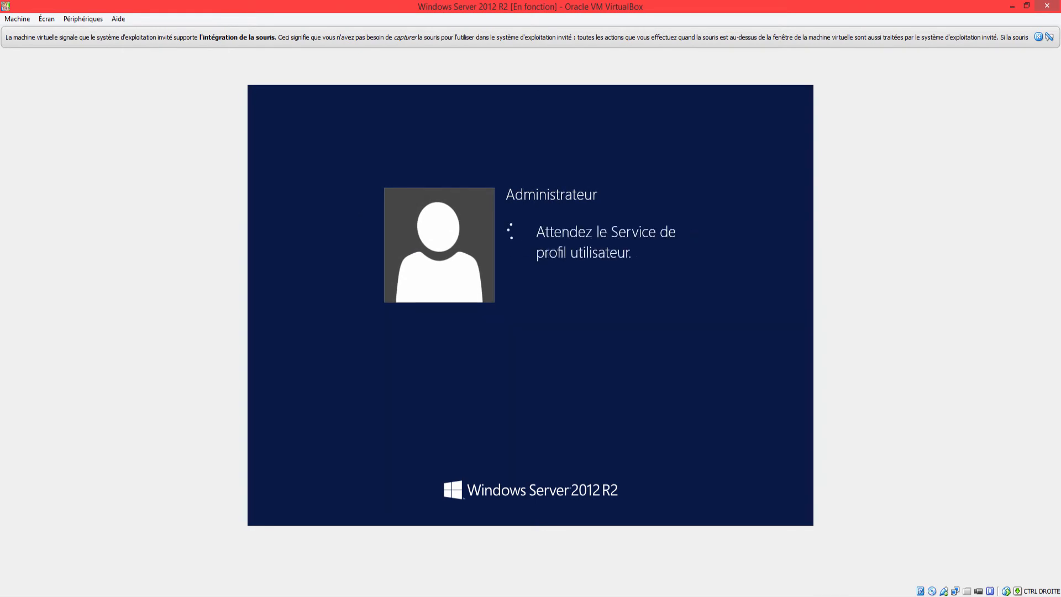
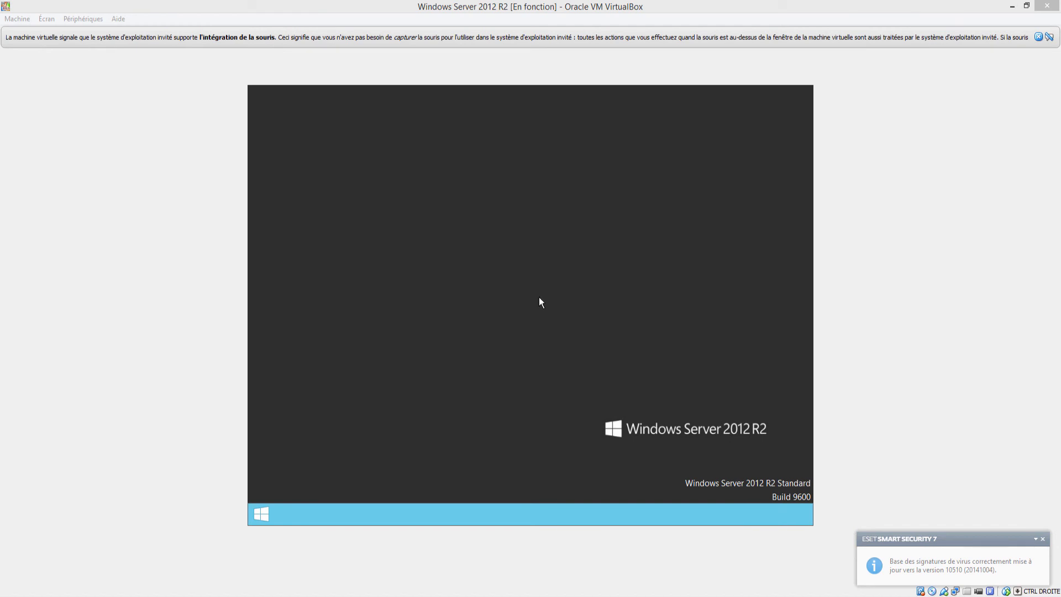
left_click(255, 529)
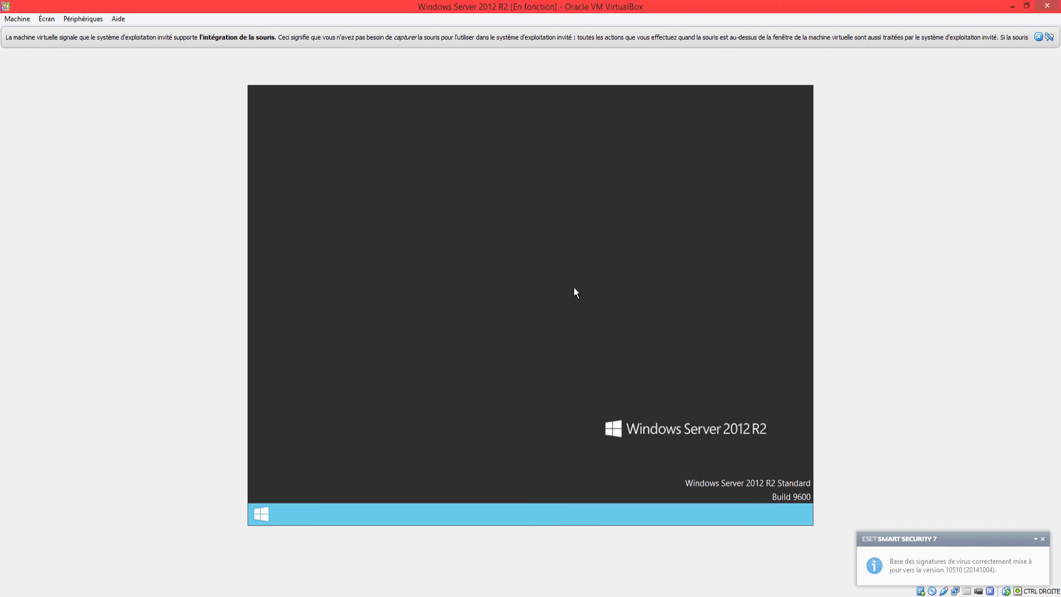